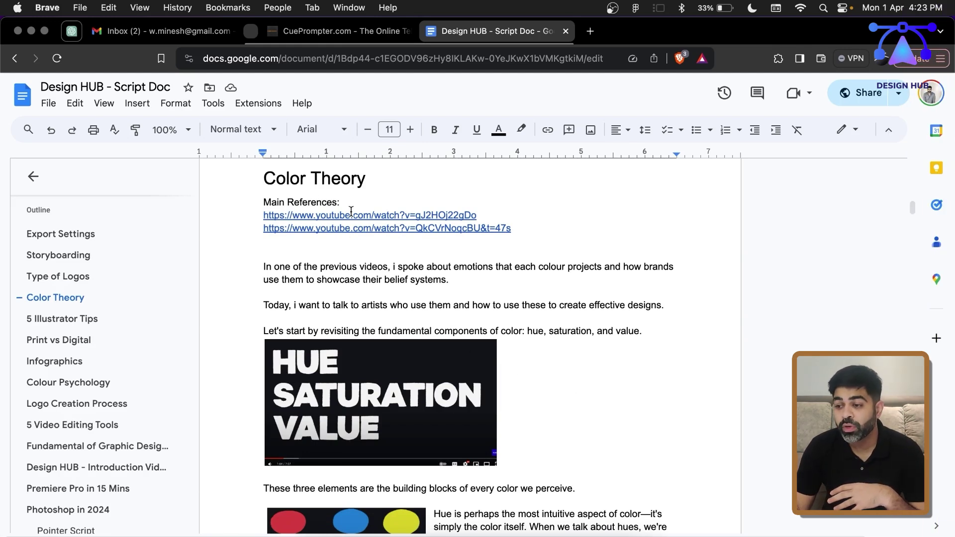
Highlight the intro lines being discussed, then clear the selection
{"action": "scroll", "coordinate": [374, 295], "scroll_direction": "down", "scroll_amount": 2}
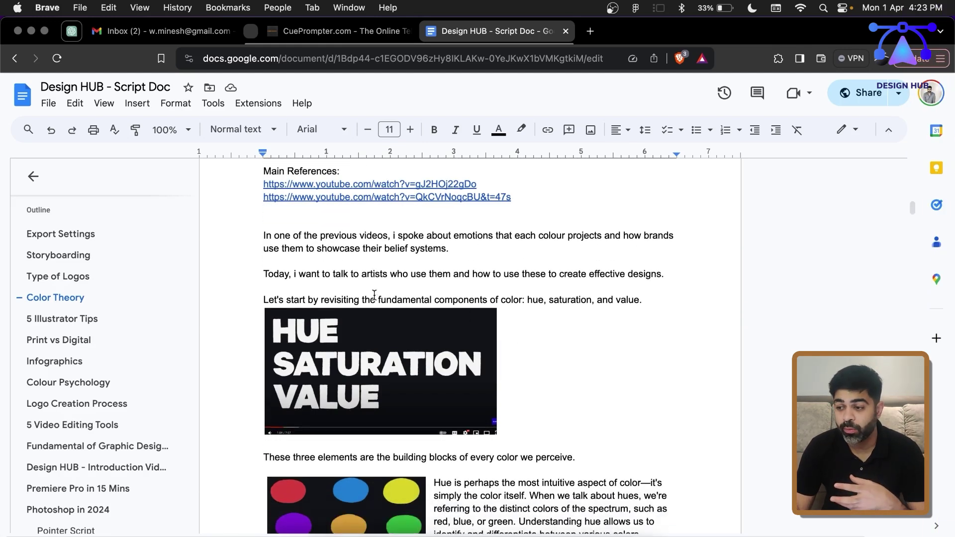
{"action": "left_click_drag", "start_coordinate": [327, 240], "coordinate": [348, 292]}
{"action": "left_click", "coordinate": [348, 291]}
Scroll past Color Theory and 5 Illustrator Tips to the Print vs Digital section
{"action": "scroll", "coordinate": [347, 294], "scroll_direction": "down", "scroll_amount": 1}
{"action": "scroll", "coordinate": [348, 294], "scroll_direction": "down", "scroll_amount": 1}
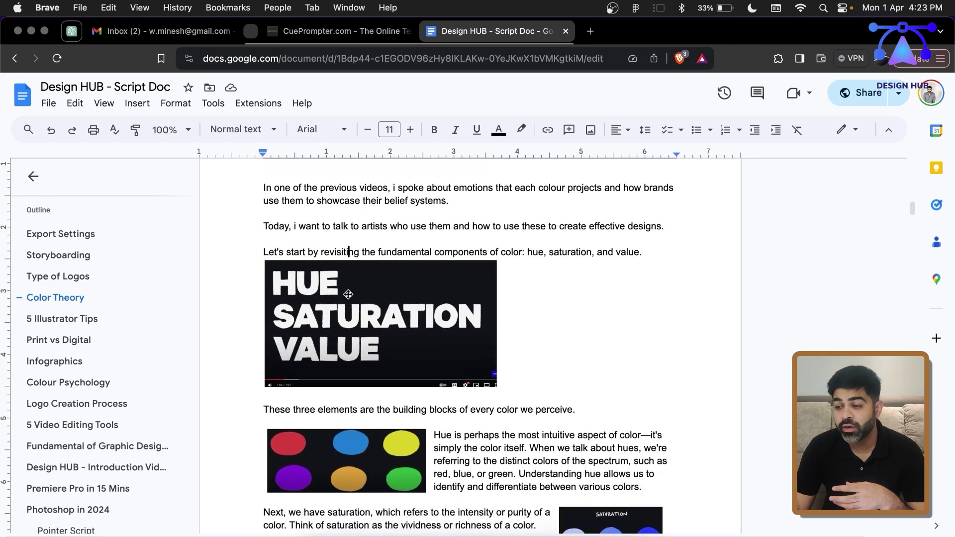
{"action": "scroll", "coordinate": [347, 294], "scroll_direction": "down", "scroll_amount": 3}
{"action": "scroll", "coordinate": [348, 295], "scroll_direction": "down", "scroll_amount": 4}
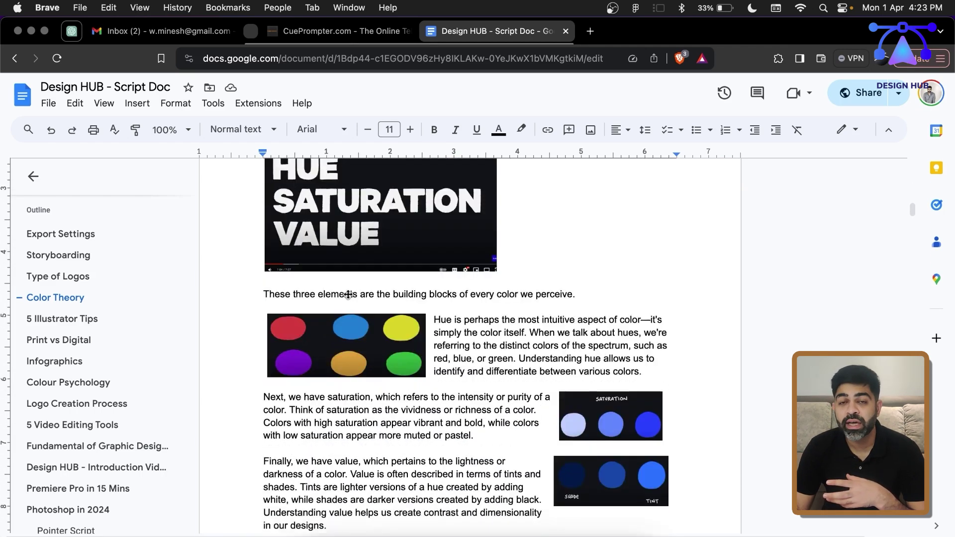
{"action": "scroll", "coordinate": [347, 294], "scroll_direction": "down", "scroll_amount": 3}
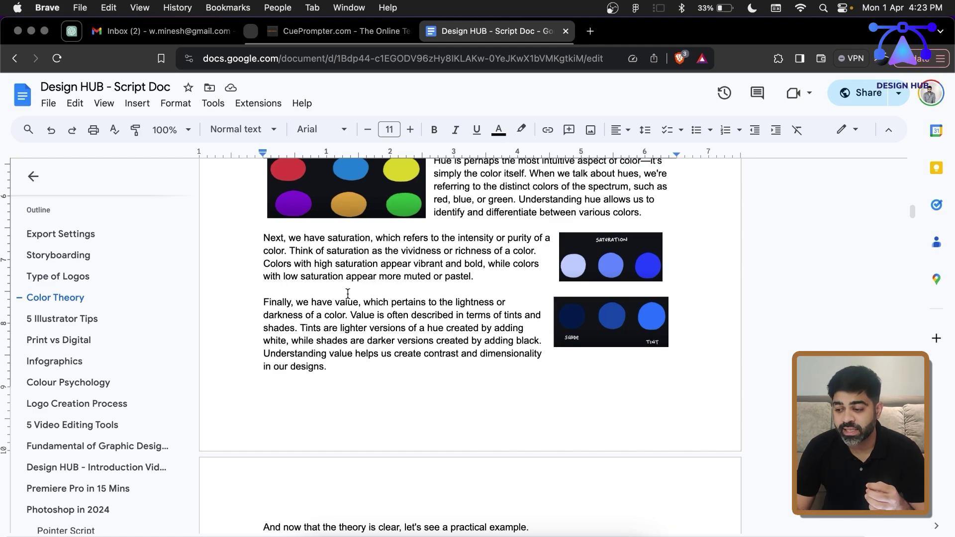
{"action": "scroll", "coordinate": [347, 294], "scroll_direction": "down", "scroll_amount": 20}
{"action": "scroll", "coordinate": [348, 295], "scroll_direction": "down", "scroll_amount": 20}
{"action": "scroll", "coordinate": [348, 294], "scroll_direction": "down", "scroll_amount": 20}
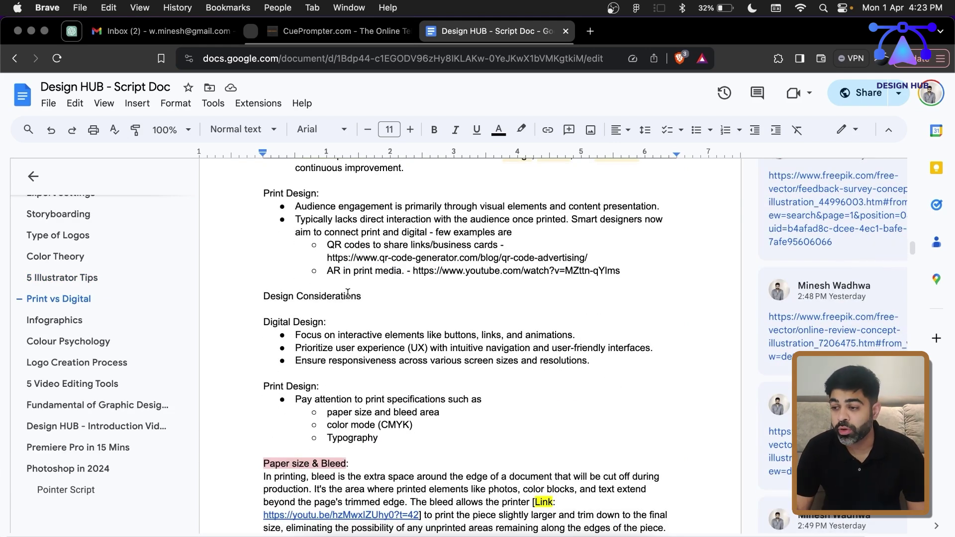
{"action": "scroll", "coordinate": [348, 294], "scroll_direction": "up", "scroll_amount": 3}
{"action": "left_click", "coordinate": [486, 194]}
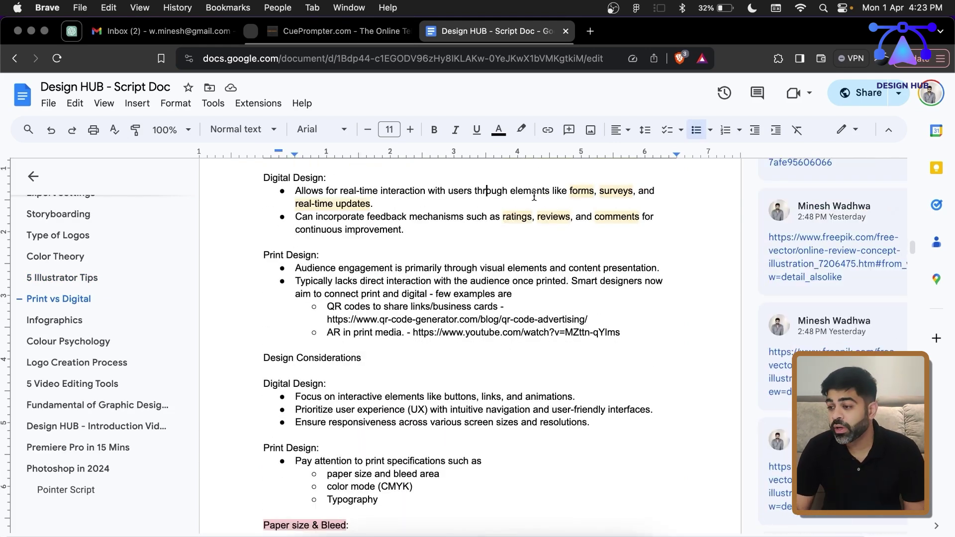
{"action": "left_click", "coordinate": [588, 194]}
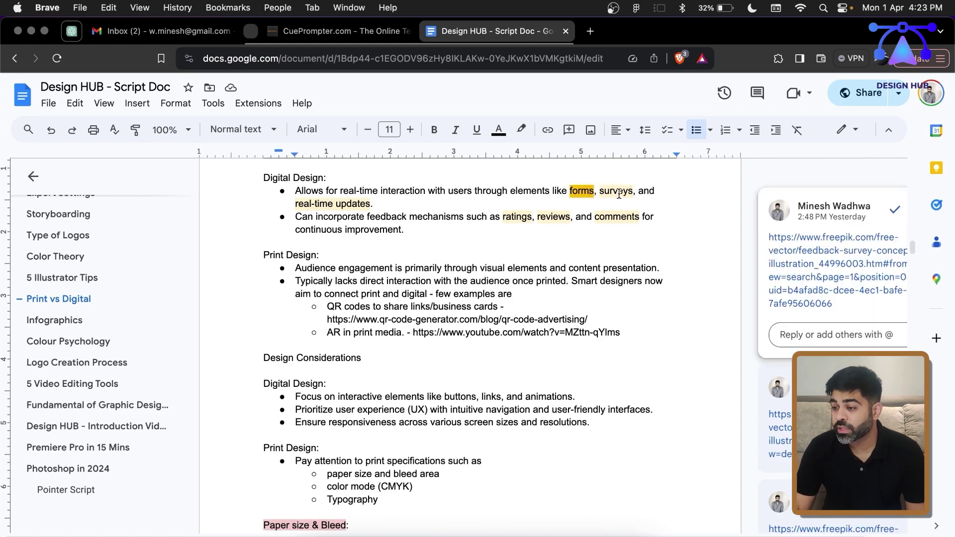
{"action": "left_click", "coordinate": [617, 192]}
{"action": "left_click", "coordinate": [367, 203]}
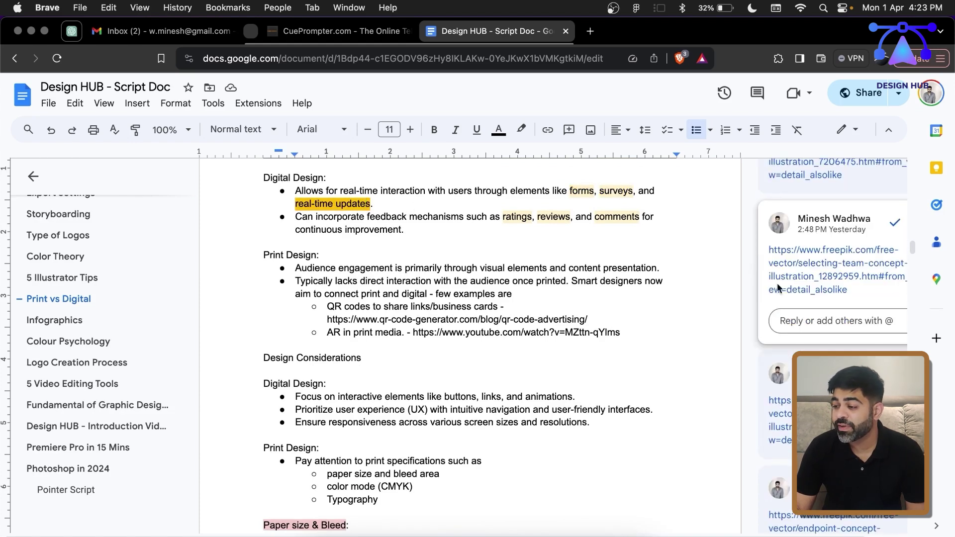
{"action": "scroll", "coordinate": [805, 231], "scroll_direction": "up", "scroll_amount": 2}
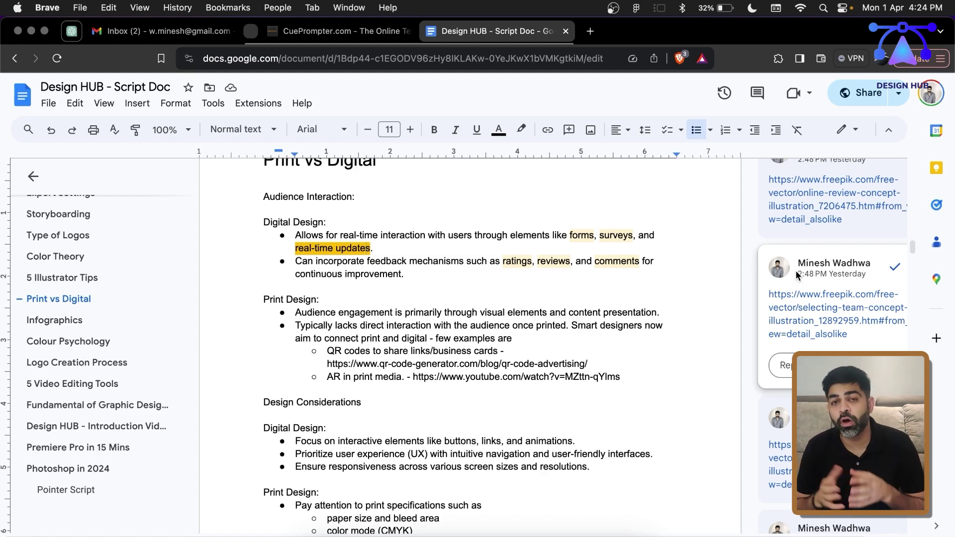
{"action": "scroll", "coordinate": [795, 270], "scroll_direction": "down", "scroll_amount": 8}
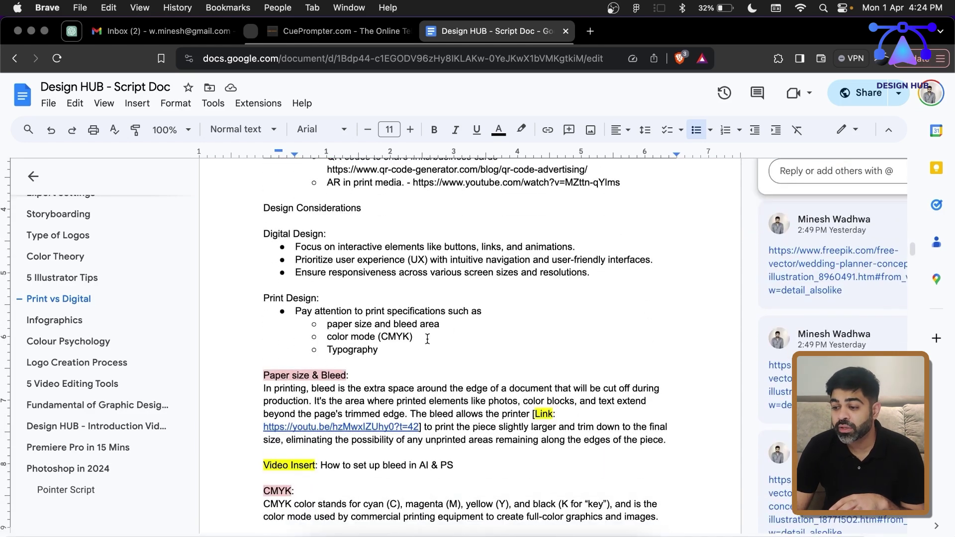
{"action": "double_click", "coordinate": [545, 414]}
{"action": "scroll", "coordinate": [324, 401], "scroll_direction": "down", "scroll_amount": 1}
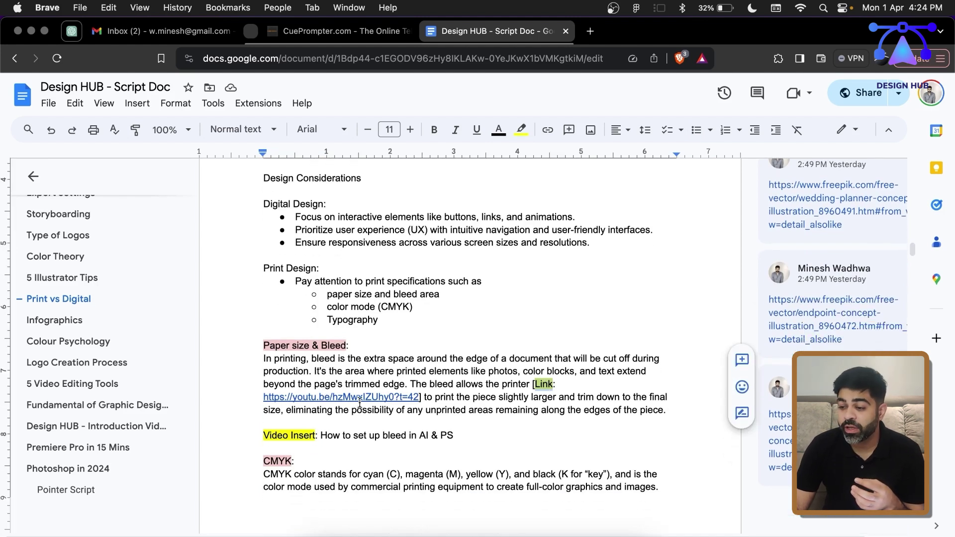
{"action": "left_click_drag", "start_coordinate": [255, 437], "coordinate": [370, 436]}
{"action": "left_click", "coordinate": [370, 436]}
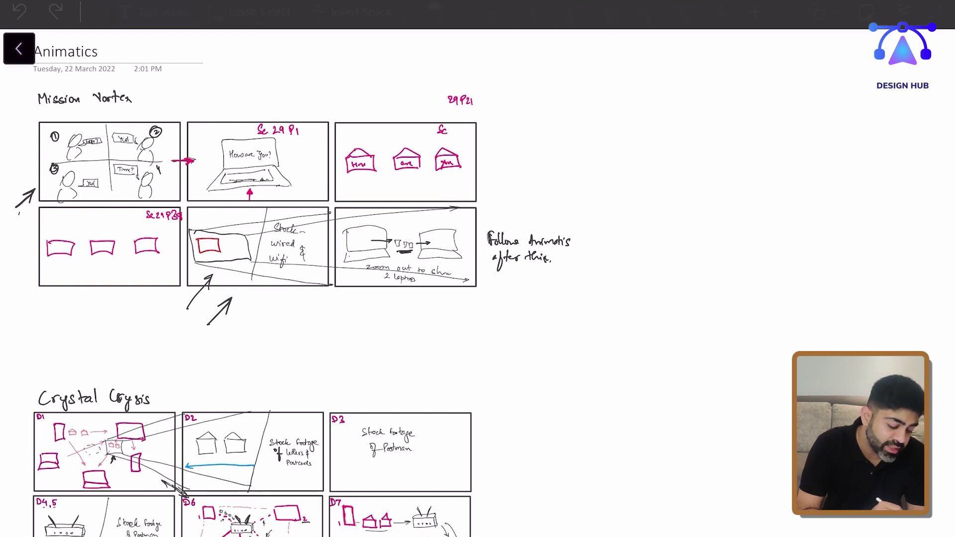
Draw a pink stroke under the storyboard's left arrow
{"action": "left_click_drag", "start_coordinate": [18, 215], "coordinate": [46, 200]}
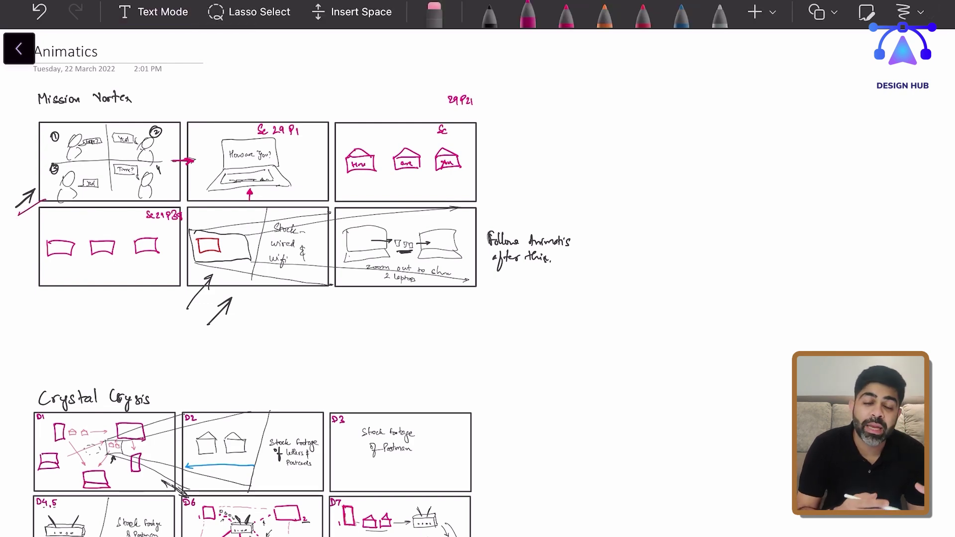
{"action": "scroll", "coordinate": [477, 284], "scroll_direction": "up", "scroll_amount": 5}
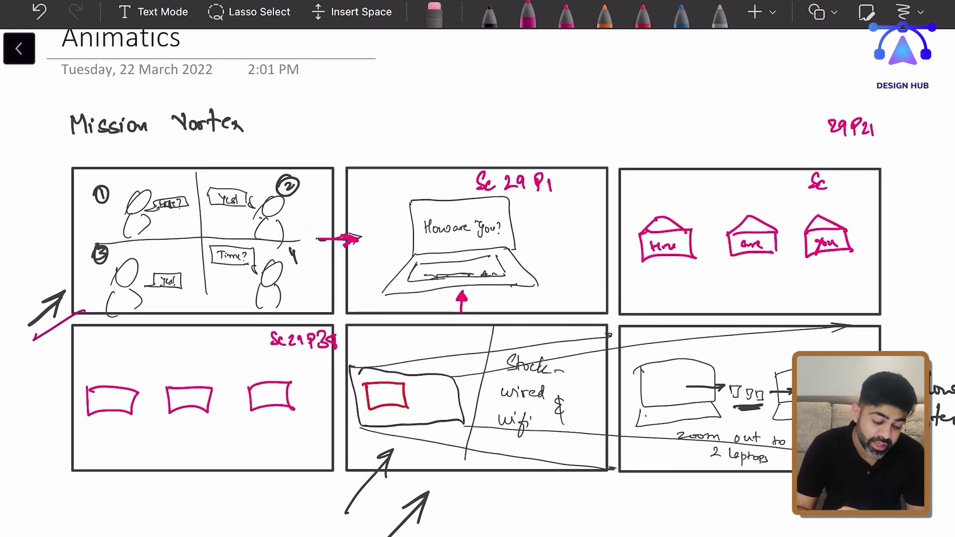
{"action": "scroll", "coordinate": [433, 273], "scroll_direction": "right", "scroll_amount": 3}
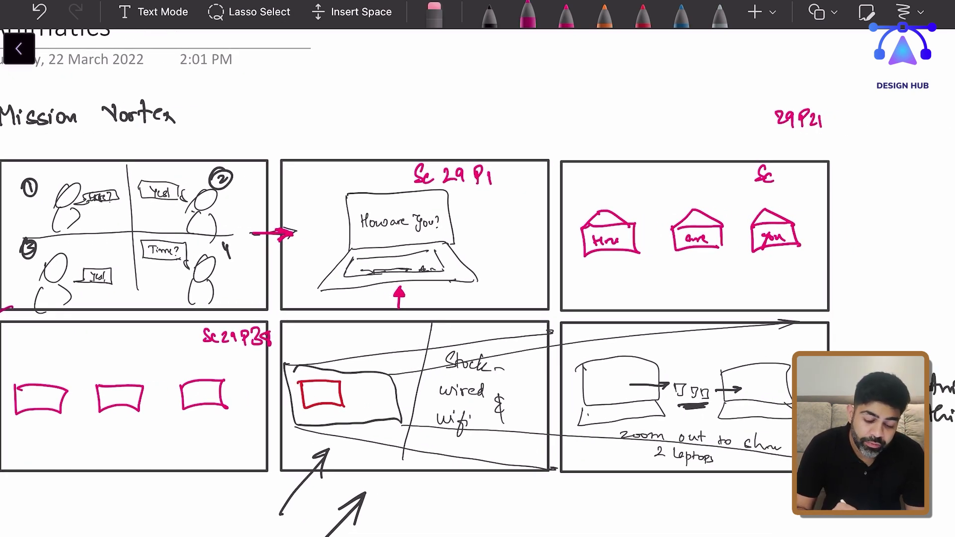
{"action": "scroll", "coordinate": [477, 283], "scroll_direction": "left", "scroll_amount": 2}
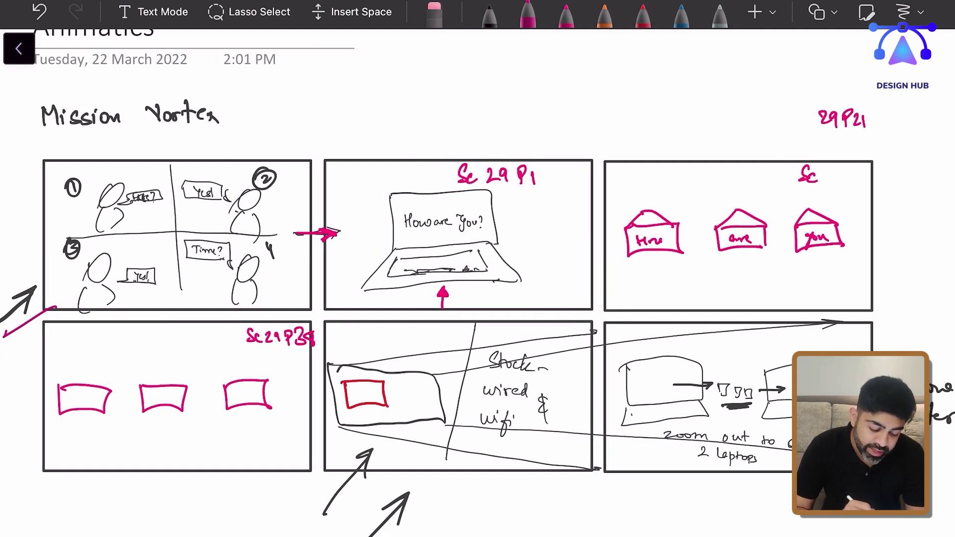
Extend the small red box rightward and draw an arrow across the laptop panel
{"action": "left_click_drag", "start_coordinate": [389, 406], "coordinate": [394, 401]}
{"action": "left_click_drag", "start_coordinate": [392, 396], "coordinate": [413, 395]}
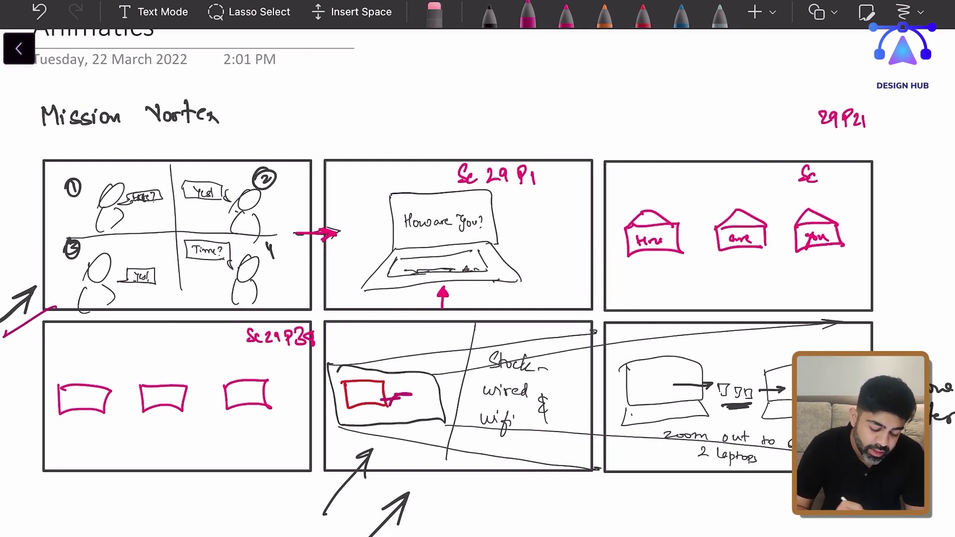
{"action": "left_click_drag", "start_coordinate": [668, 396], "coordinate": [791, 391]}
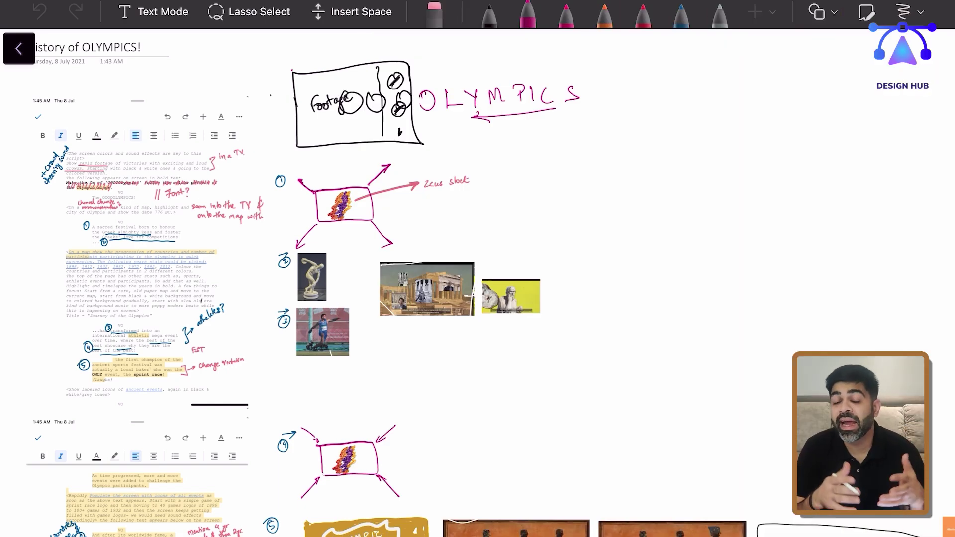
Move through the Olympics script page and dot a pink mark beside cue number 3
{"action": "scroll", "coordinate": [149, 308], "scroll_direction": "up", "scroll_amount": 5}
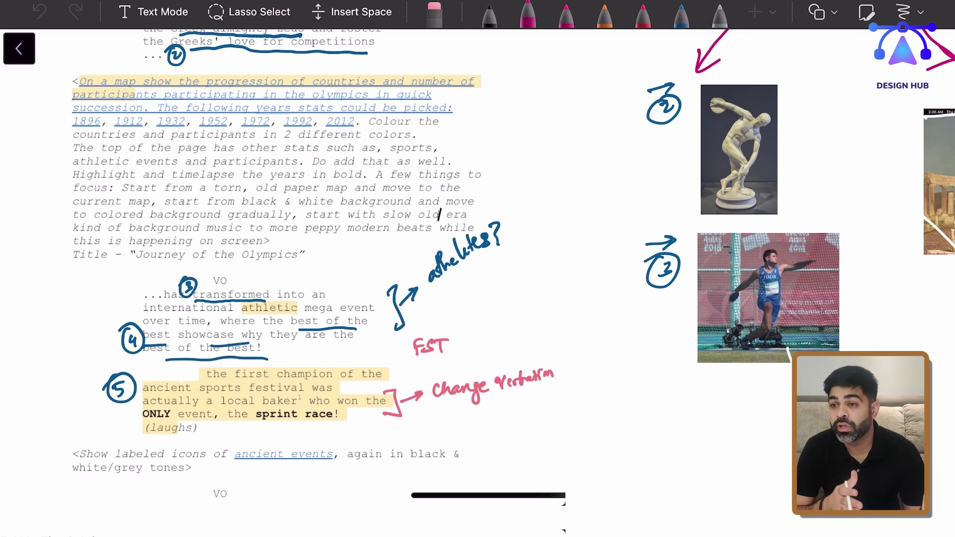
{"action": "scroll", "coordinate": [477, 274], "scroll_direction": "up", "scroll_amount": 3}
{"action": "scroll", "coordinate": [478, 273], "scroll_direction": "up", "scroll_amount": 2}
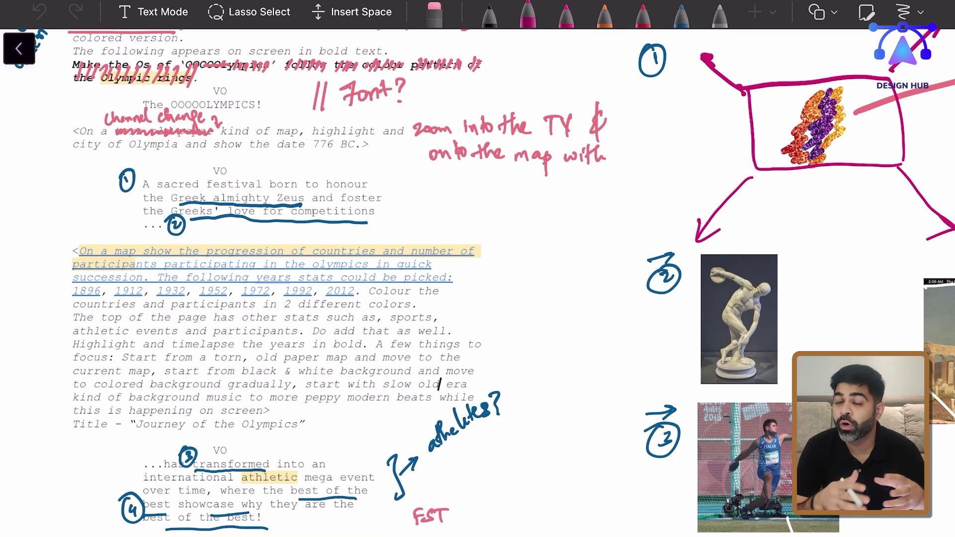
{"action": "scroll", "coordinate": [477, 268], "scroll_direction": "down", "scroll_amount": 5}
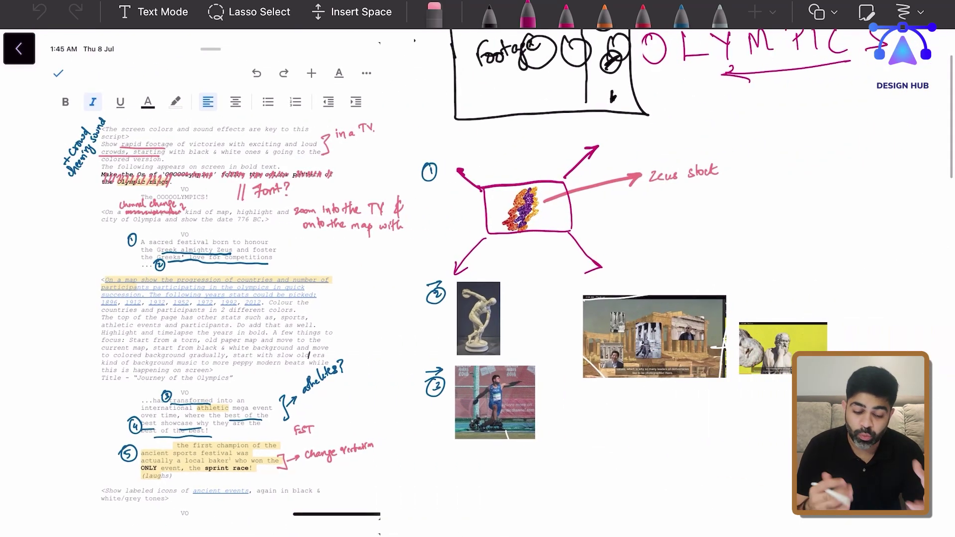
{"action": "scroll", "coordinate": [477, 279], "scroll_direction": "down", "scroll_amount": 10}
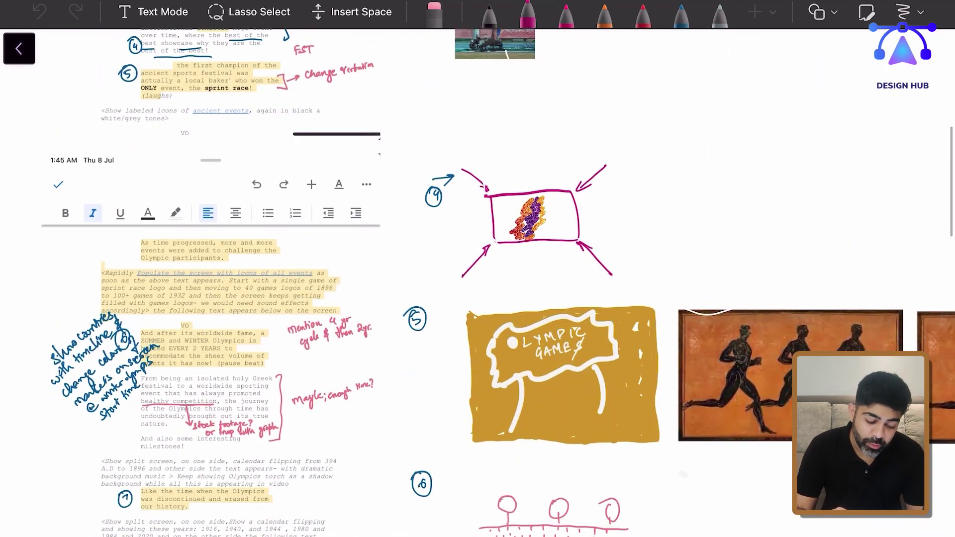
{"action": "scroll", "coordinate": [477, 268], "scroll_direction": "down", "scroll_amount": 5}
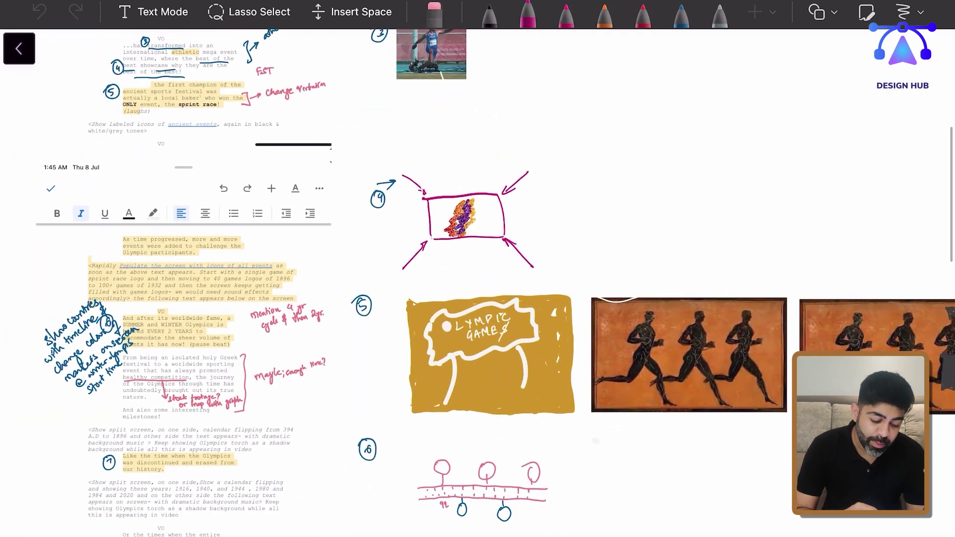
{"action": "scroll", "coordinate": [477, 269], "scroll_direction": "up", "scroll_amount": 5}
{"action": "scroll", "coordinate": [478, 269], "scroll_direction": "down", "scroll_amount": 5}
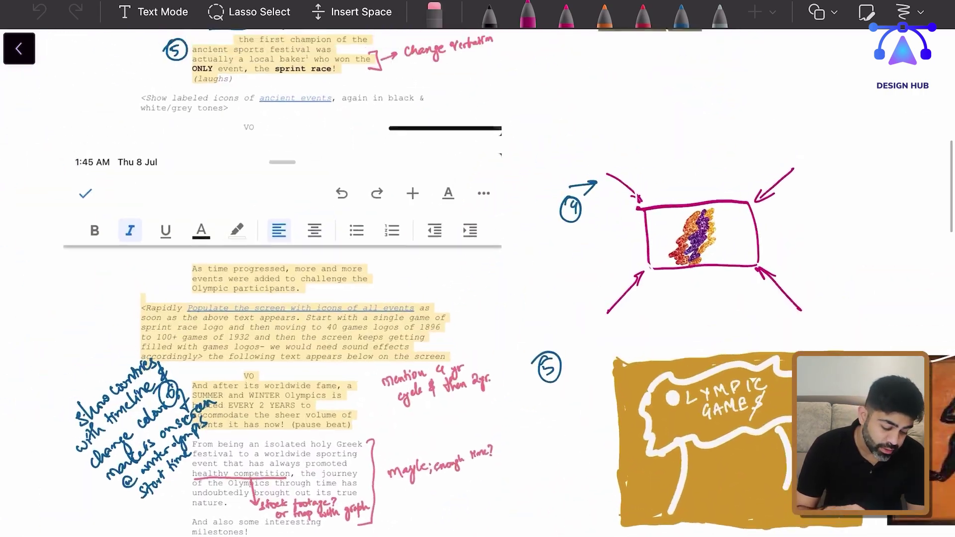
{"action": "scroll", "coordinate": [478, 269], "scroll_direction": "up", "scroll_amount": 5}
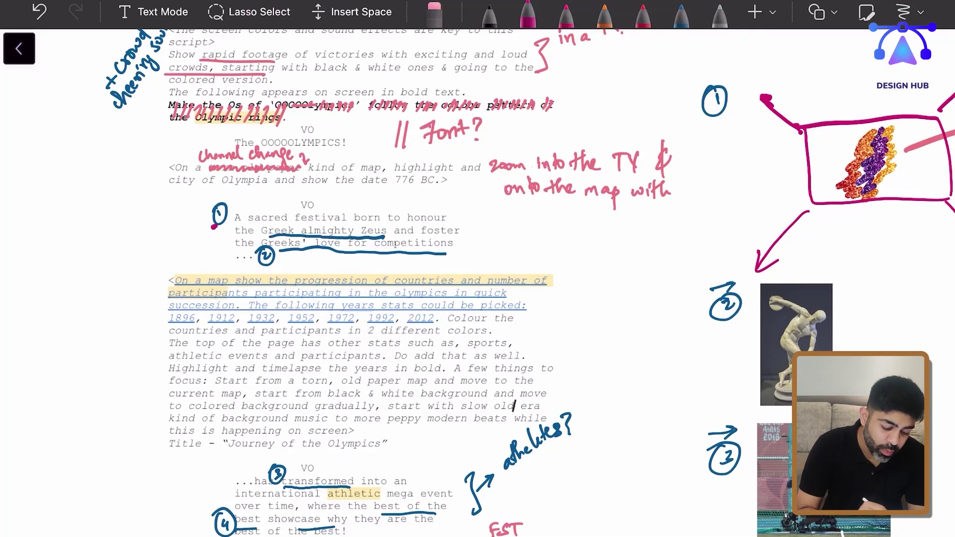
{"action": "left_click", "coordinate": [253, 464]}
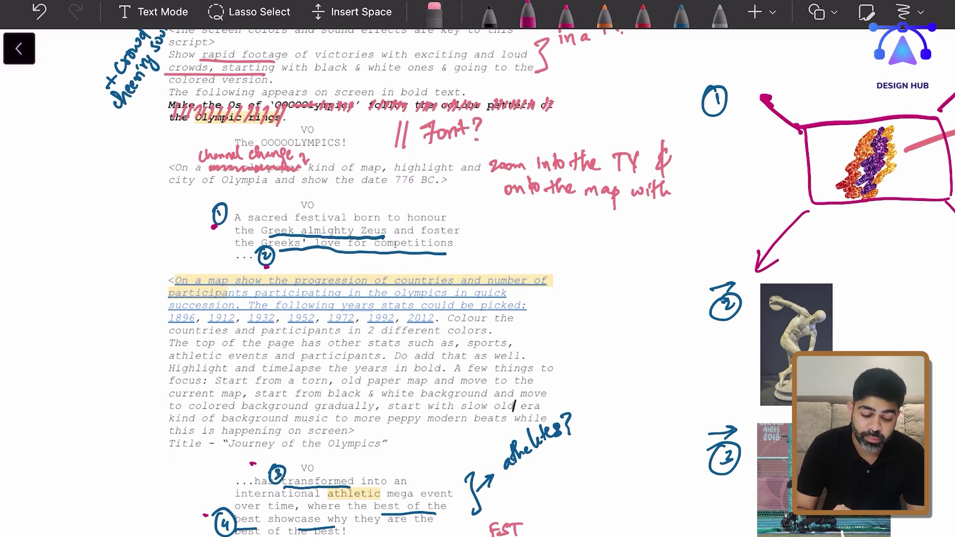
{"action": "scroll", "coordinate": [530, 283], "scroll_direction": "down", "scroll_amount": 2}
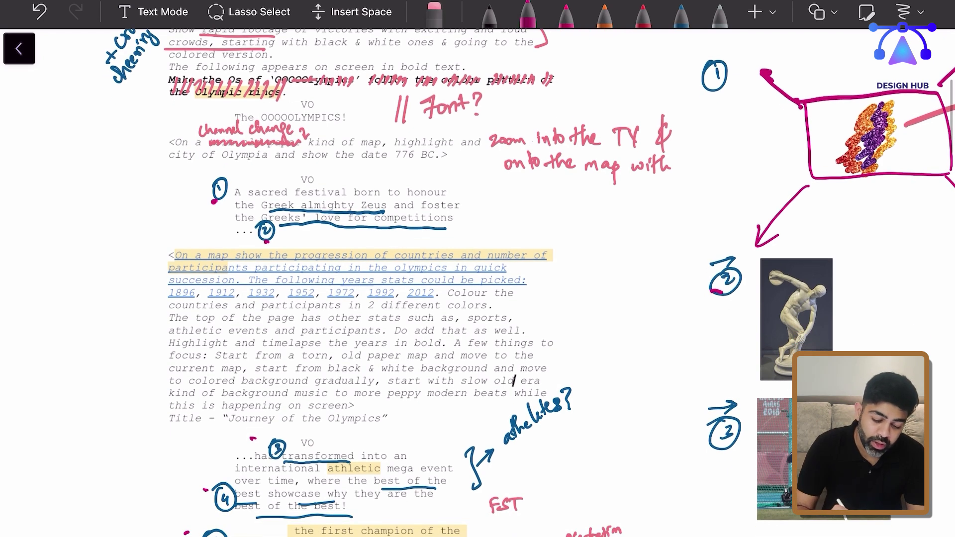
{"action": "scroll", "coordinate": [478, 278], "scroll_direction": "down", "scroll_amount": 10}
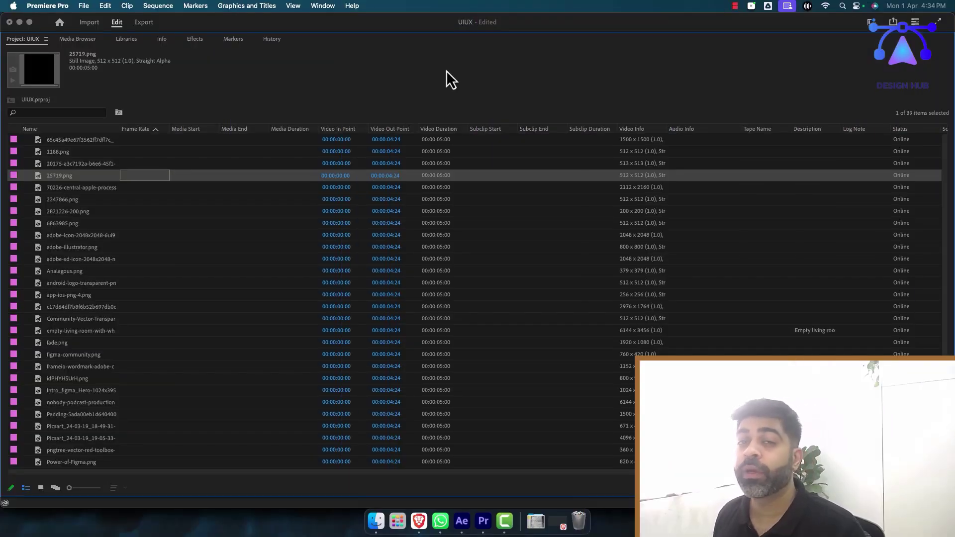
Select adobe-illustrator.png and switch the UIUX bin to Icon View thumbnails
{"action": "left_click", "coordinate": [197, 247]}
{"action": "scroll", "coordinate": [160, 228], "scroll_direction": "down", "scroll_amount": 5}
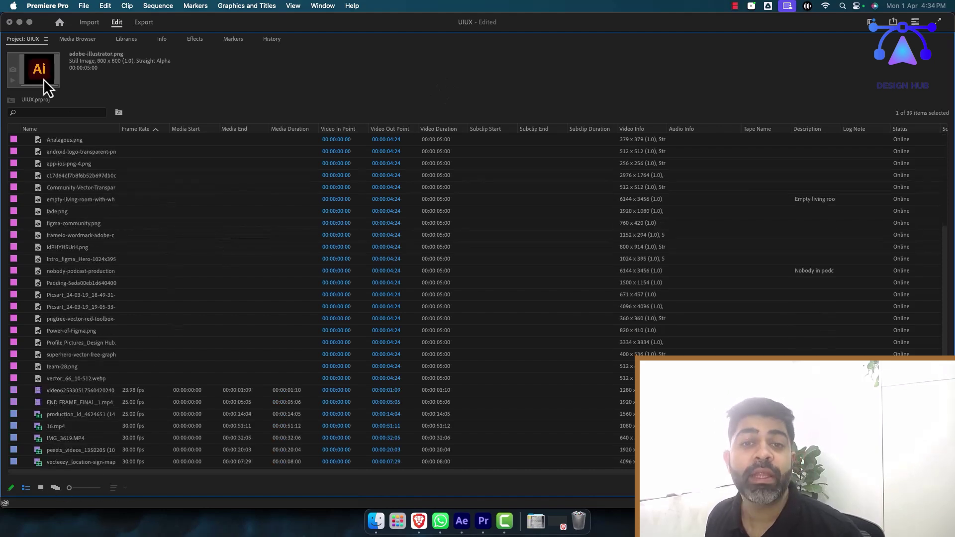
{"action": "left_click", "coordinate": [41, 487]}
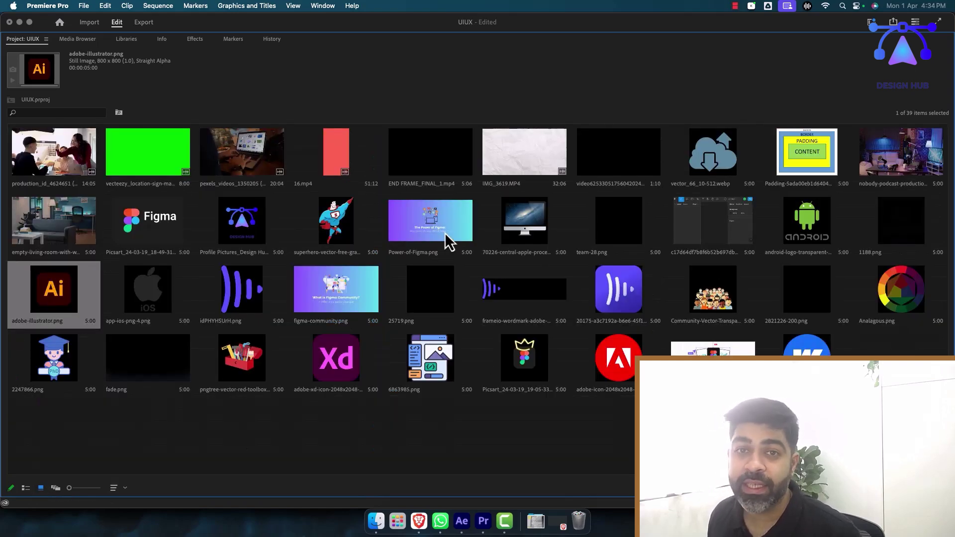
Switch the bin to Freeform View and regroup the pexels and production_id clips
{"action": "left_click", "coordinate": [55, 488]}
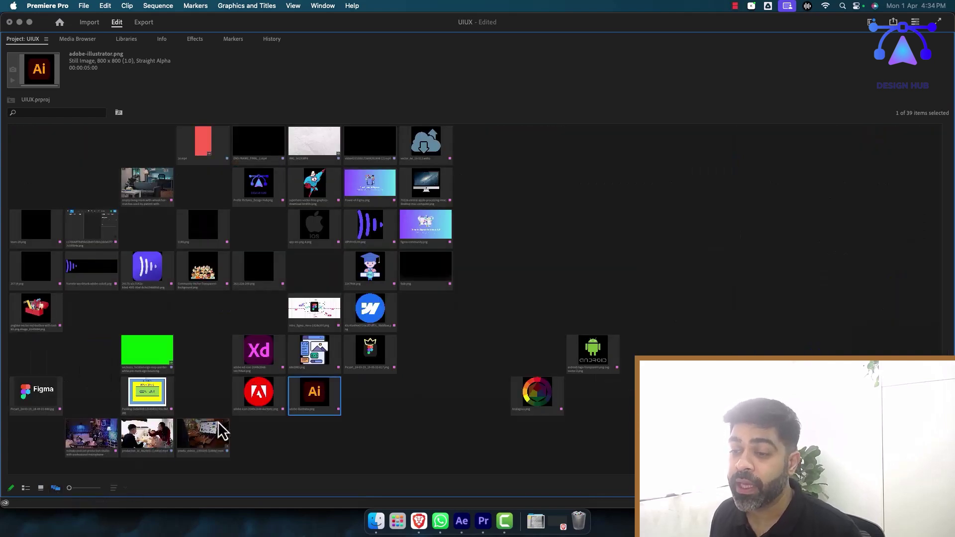
{"action": "left_click_drag", "start_coordinate": [219, 455], "coordinate": [240, 454]}
{"action": "left_click_drag", "start_coordinate": [121, 428], "coordinate": [134, 463]}
{"action": "left_click_drag", "start_coordinate": [213, 440], "coordinate": [178, 449]}
{"action": "scroll", "coordinate": [272, 447], "scroll_direction": "down", "scroll_amount": 1}
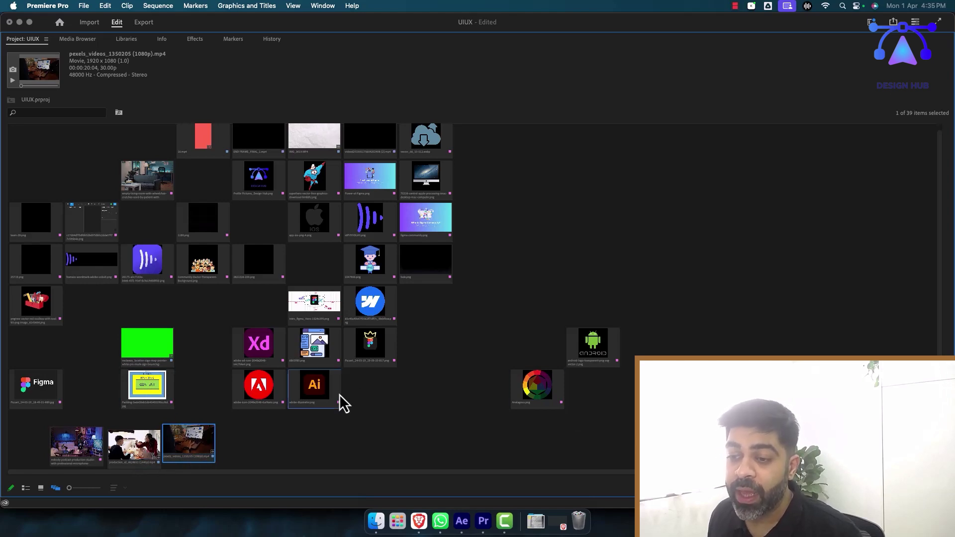
Cluster the Adobe, Xd and Ai thumbnails together and select the group
{"action": "left_click", "coordinate": [364, 411]}
{"action": "mouse_move", "coordinate": [265, 395]}
{"action": "left_mouse_down"}
{"action": "mouse_move", "coordinate": [284, 420]}
{"action": "mouse_move", "coordinate": [249, 404]}
{"action": "left_mouse_up"}
{"action": "left_click_drag", "start_coordinate": [269, 360], "coordinate": [368, 407]}
{"action": "left_click_drag", "start_coordinate": [314, 396], "coordinate": [297, 396]}
{"action": "left_click_drag", "start_coordinate": [363, 407], "coordinate": [312, 402]}
{"action": "left_click", "coordinate": [315, 366]}
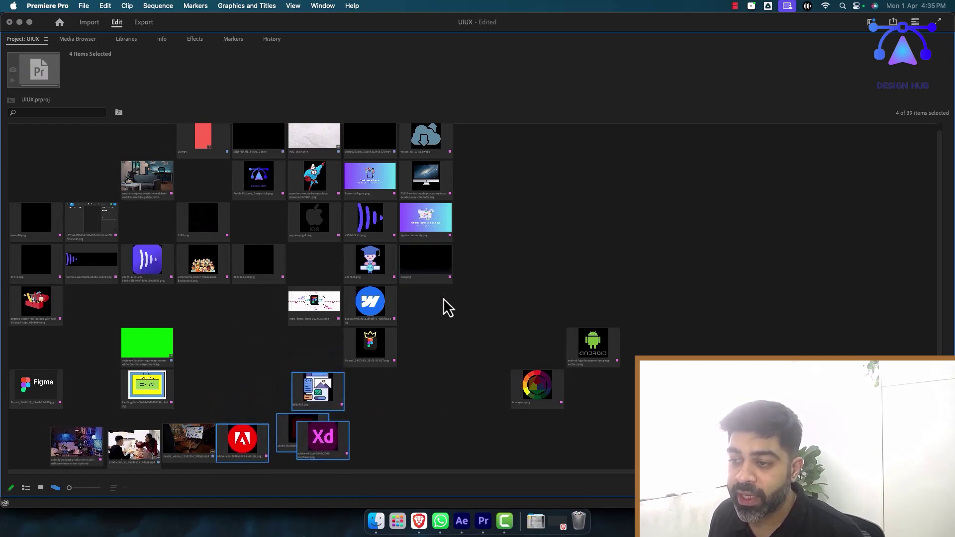
Move the Figma and Picsart thumbnails to the bottom row, then select 1188.png
{"action": "mouse_move", "coordinate": [68, 489]}
{"action": "left_mouse_down"}
{"action": "mouse_move", "coordinate": [82, 489]}
{"action": "mouse_move", "coordinate": [58, 490]}
{"action": "left_mouse_up"}
{"action": "left_click_drag", "start_coordinate": [59, 391], "coordinate": [478, 335]}
{"action": "left_click_drag", "start_coordinate": [395, 349], "coordinate": [22, 442]}
{"action": "left_click", "coordinate": [486, 333], "text": "super"}
{"action": "left_click_drag", "start_coordinate": [447, 343], "coordinate": [386, 453]}
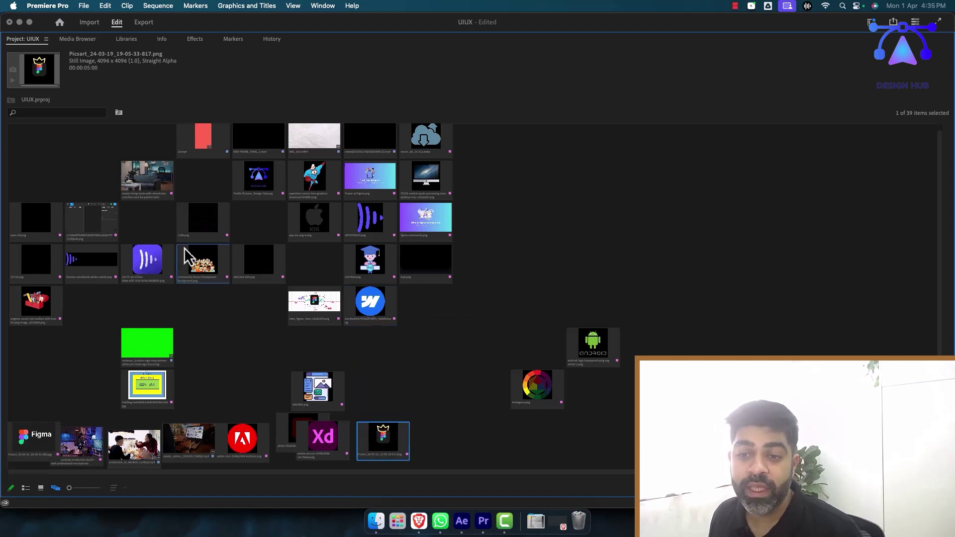
{"action": "left_click", "coordinate": [207, 229]}
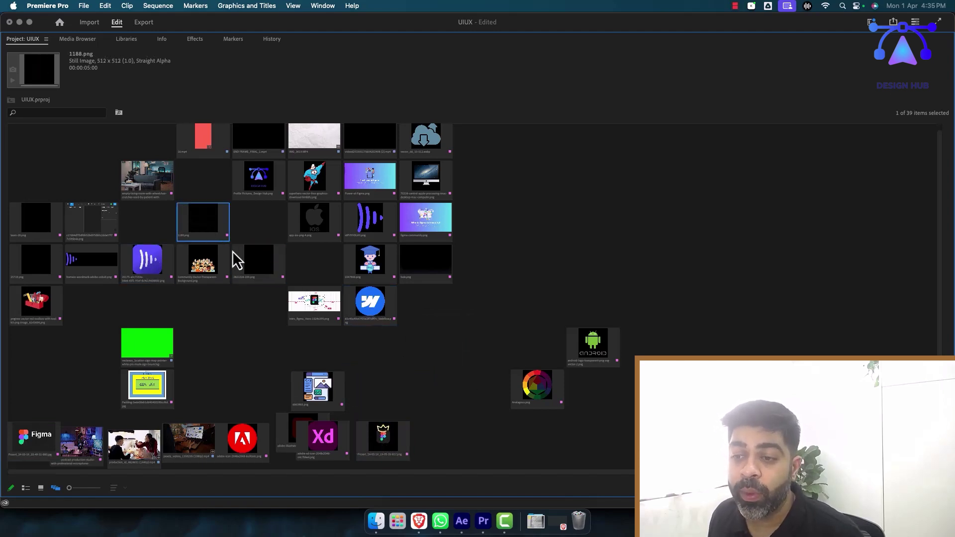